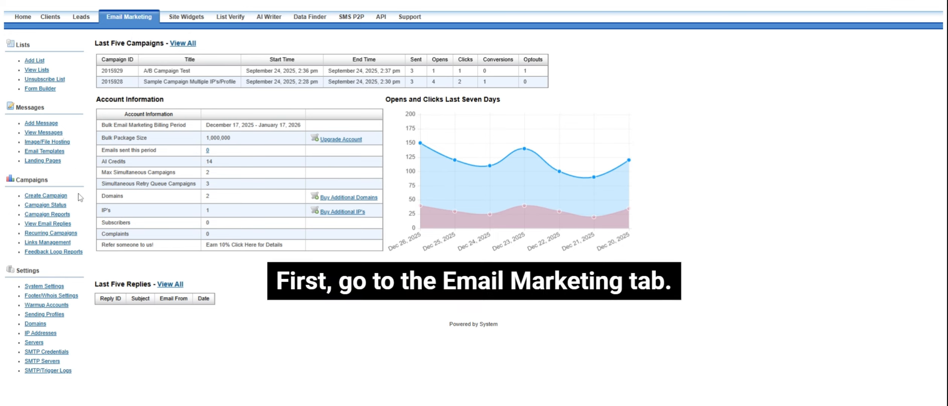
Go to the Create Campaign options page from the Campaigns sidebar.
click(57, 196)
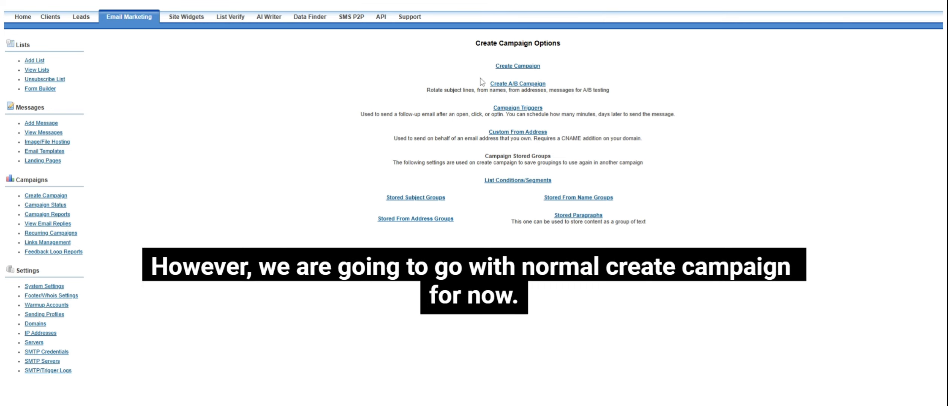
Start a standard single campaign named 'my test campaign'.
click(516, 70)
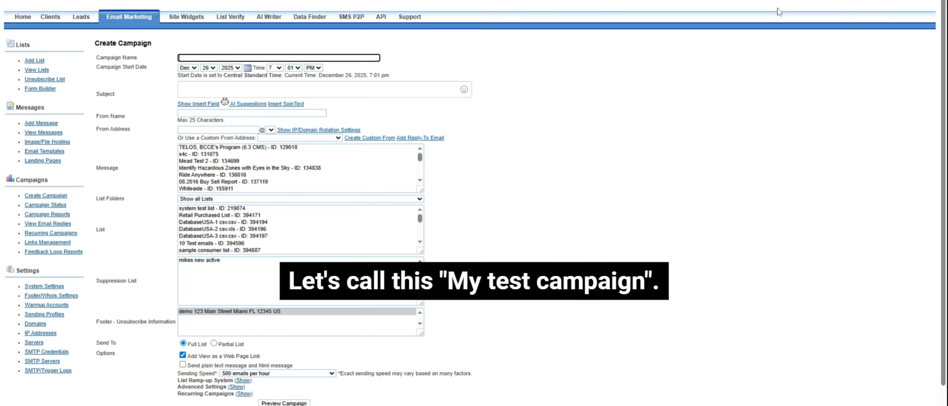
text(test campaign)
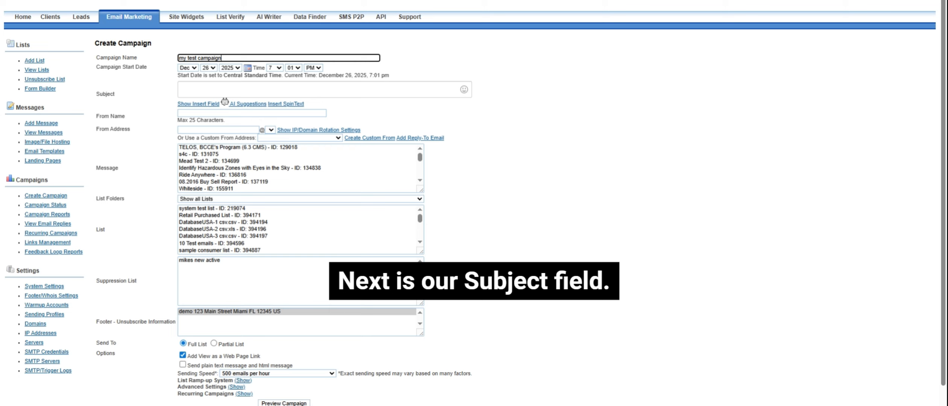
Enter the subject 'Please visit my website' and append a grinning-face emoji.
click(184, 90)
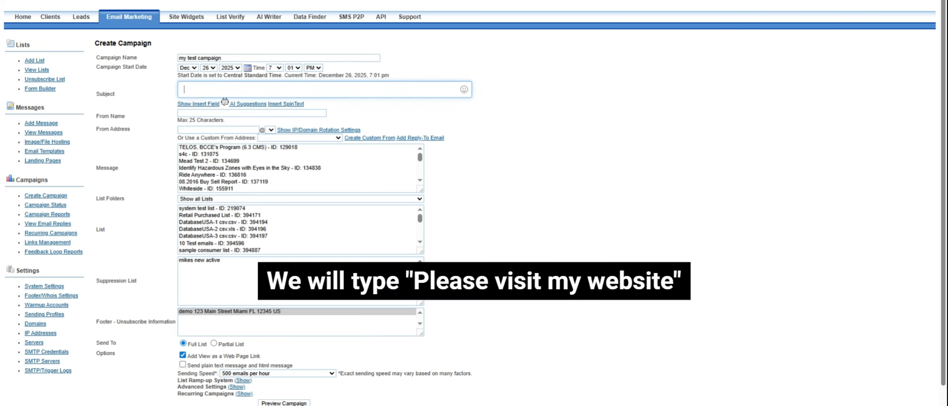
text(Please visit m)
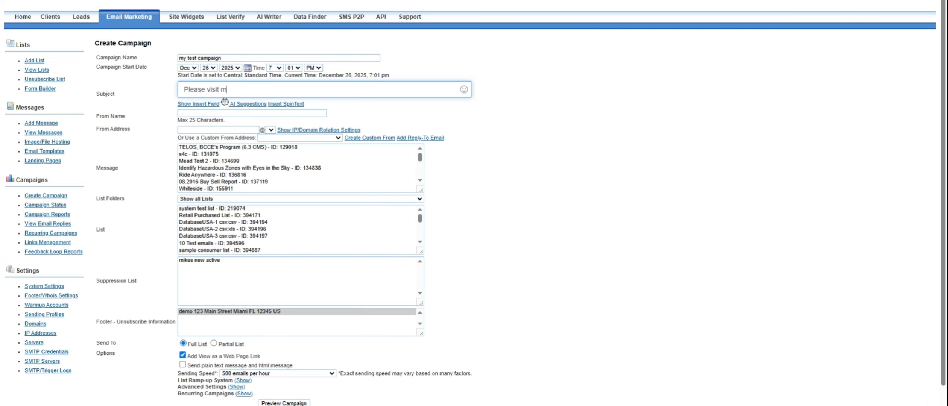
text(y website)
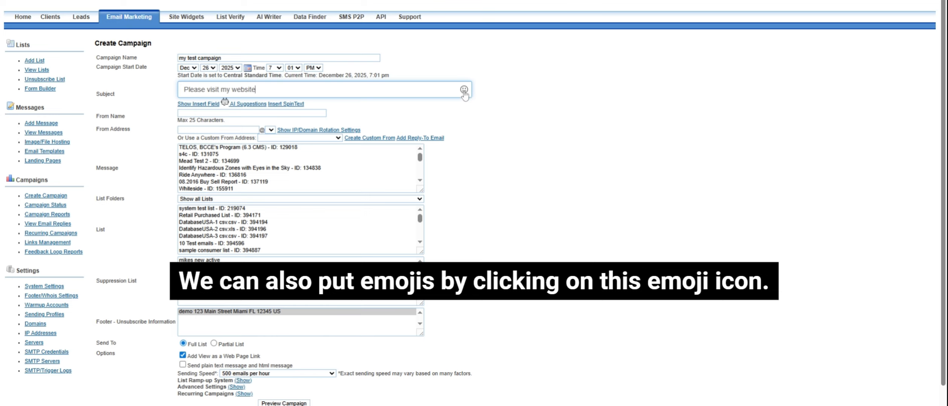
click(464, 93)
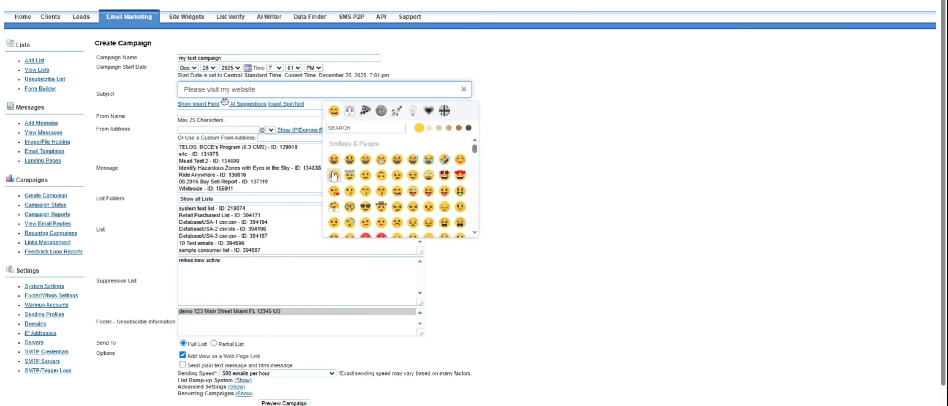
click(334, 160)
click(628, 130)
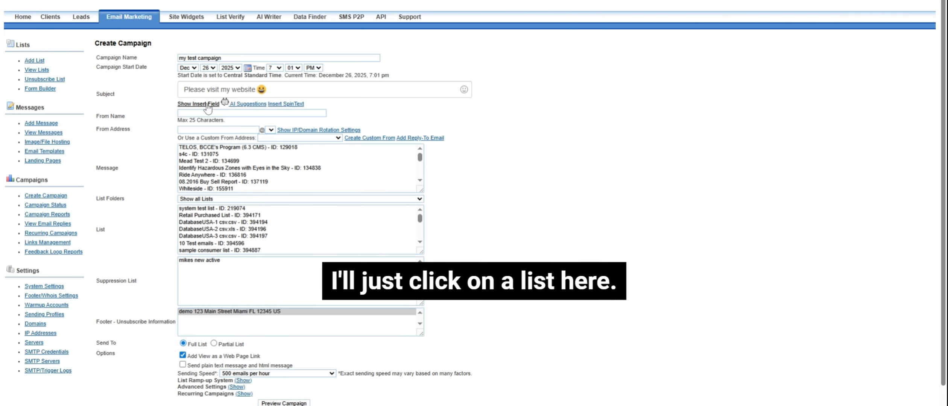
Select the '10 Test emails' list as the campaign recipients.
click(230, 222)
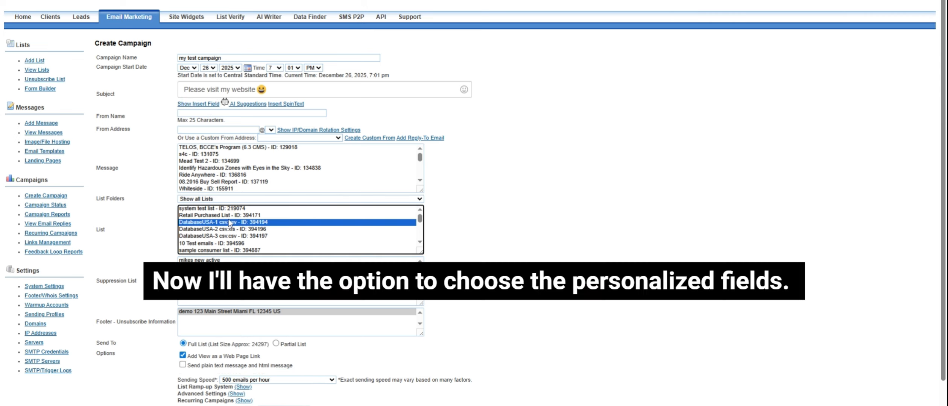
click(211, 105)
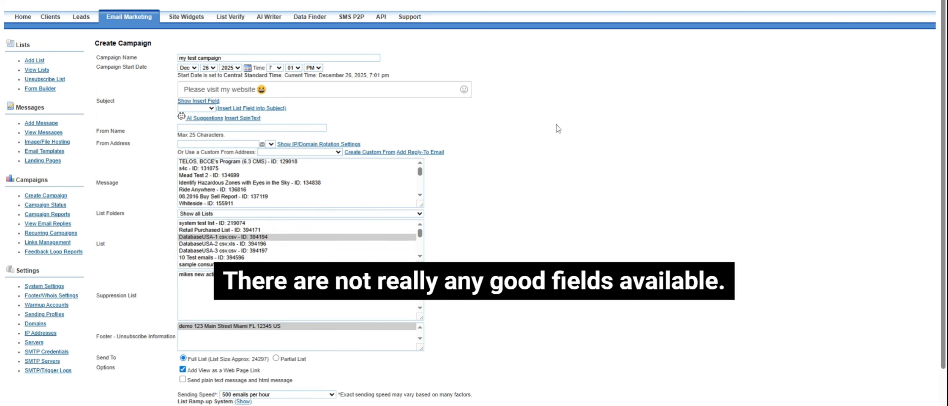
click(223, 258)
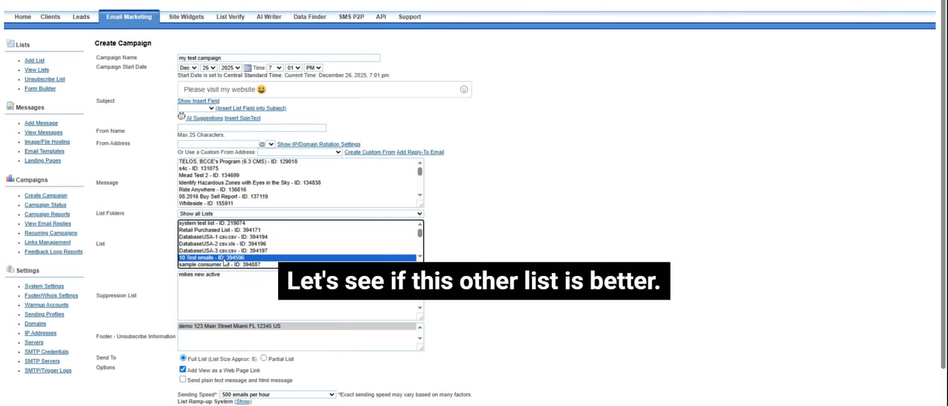
Prefix the subject with the first-name field and a comma: '<#first#>, Please visit my website'.
click(199, 108)
click(199, 116)
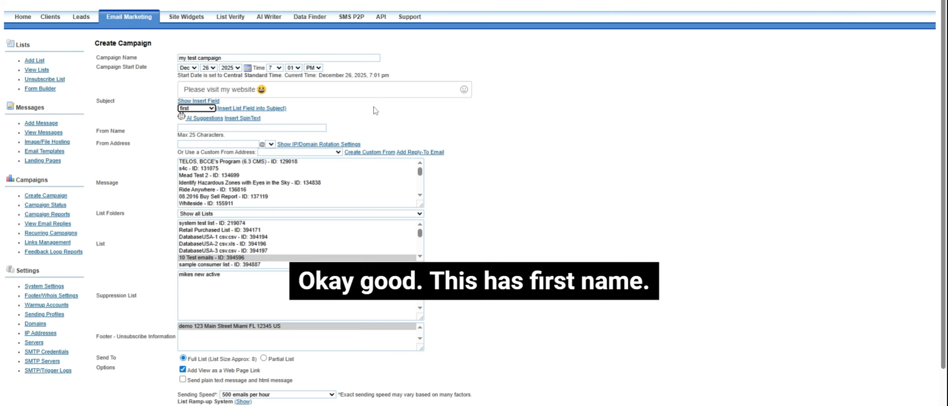
click(231, 108)
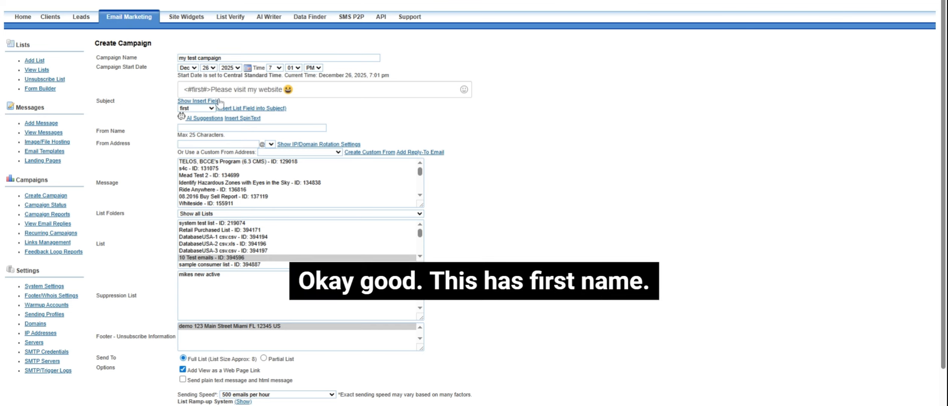
click(211, 89)
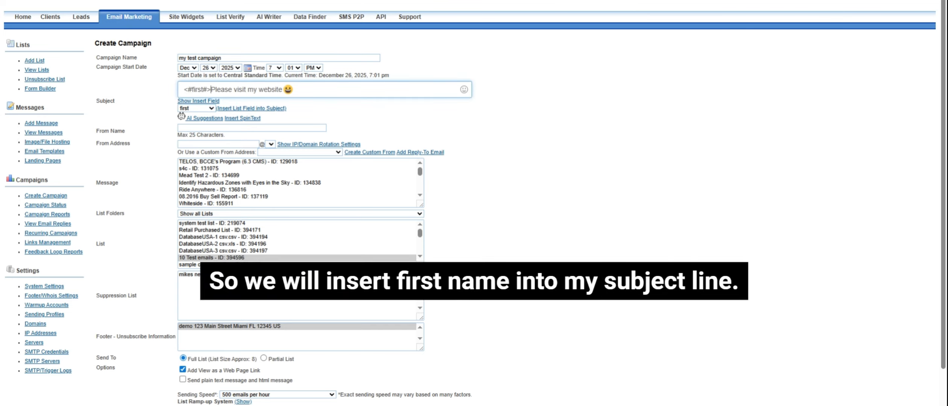
text(,)
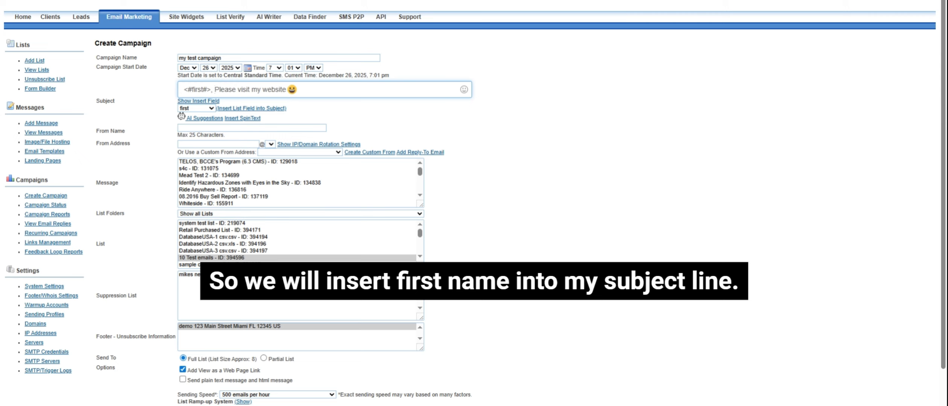
click(728, 142)
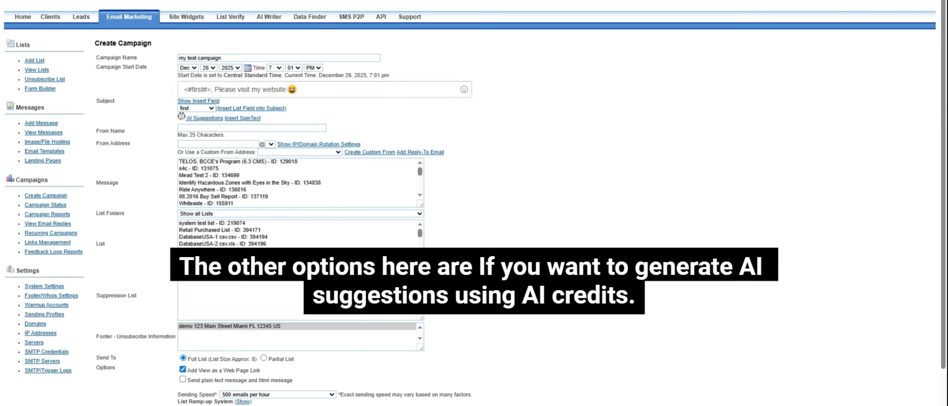
Set the From Name to 'My Biz' and enter the sender's mailbox name in From Address.
click(209, 119)
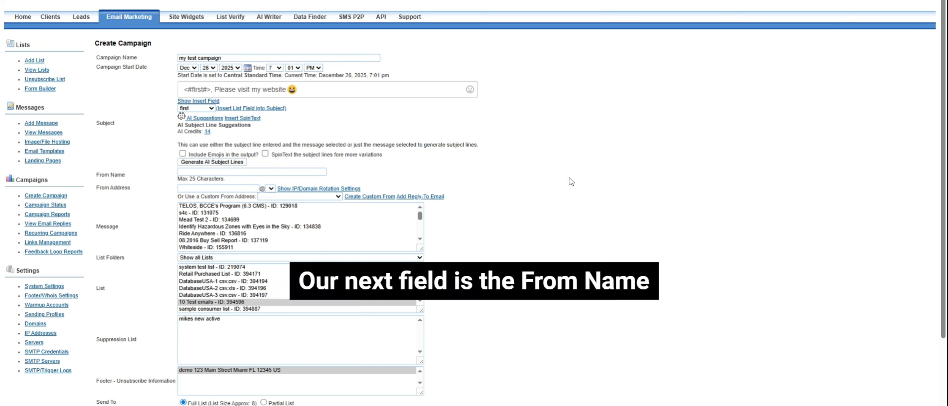
click(256, 172)
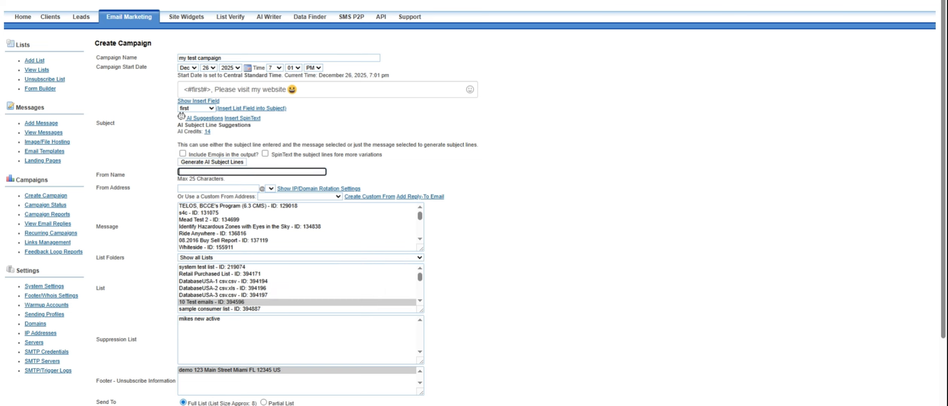
text(S)
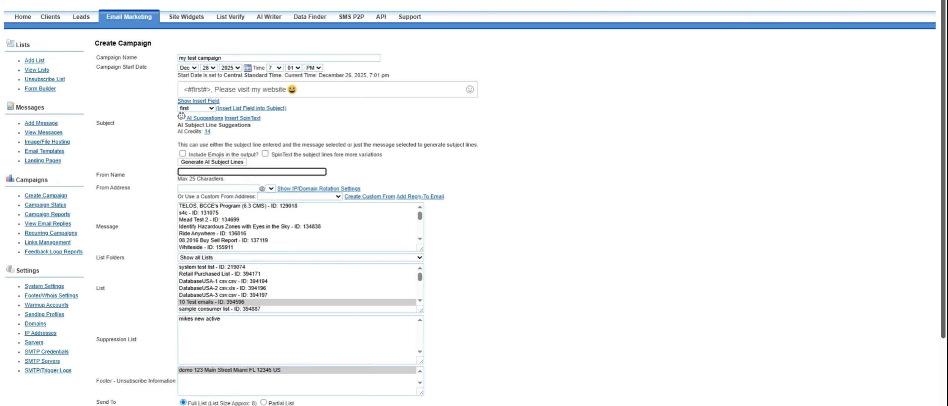
text(My Biz)
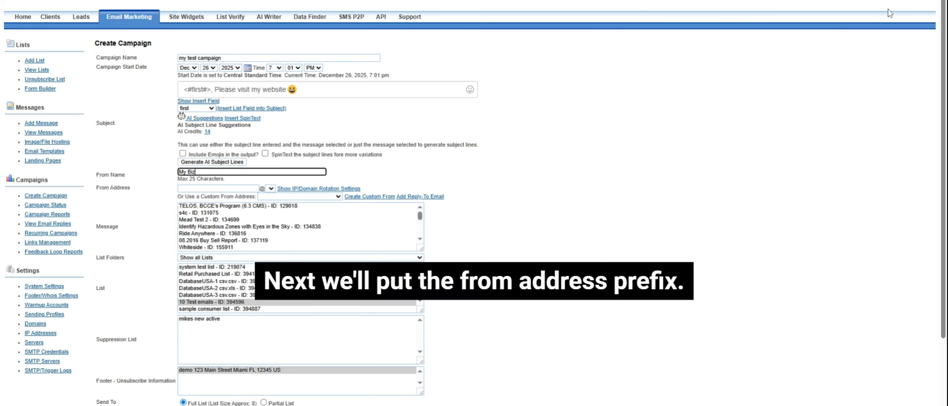
click(211, 188)
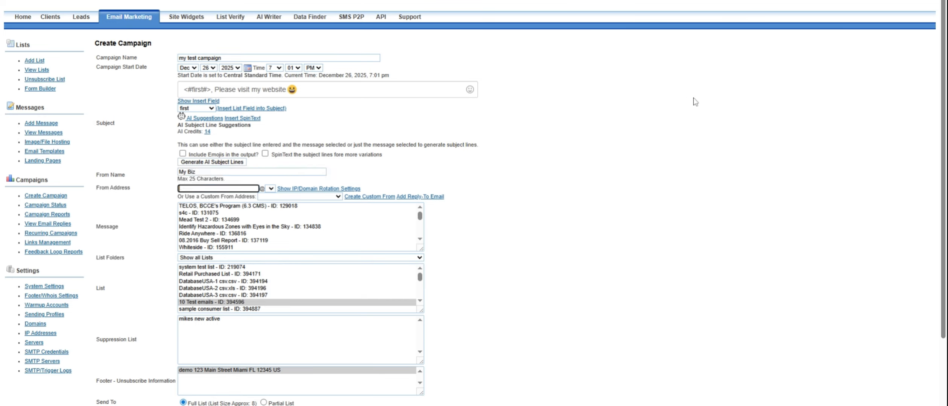
key(BackSpace)
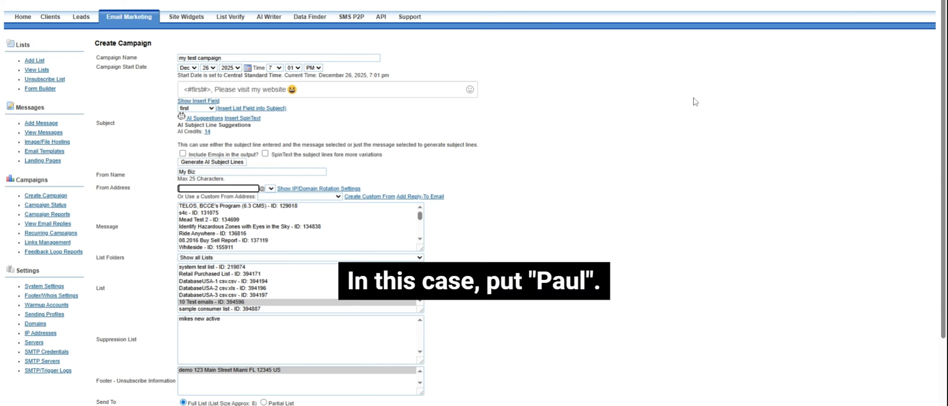
text(paul)
click(687, 121)
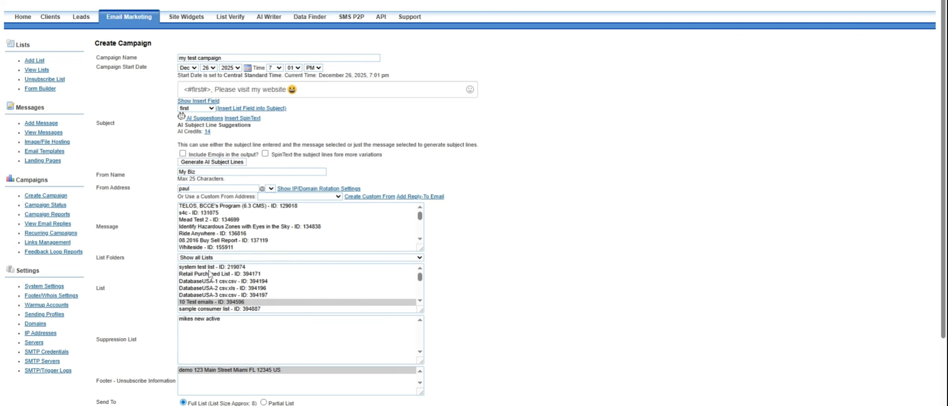
Choose 'Ride Anywhere - ID: 136816' as the campaign message and review the Options section.
click(197, 234)
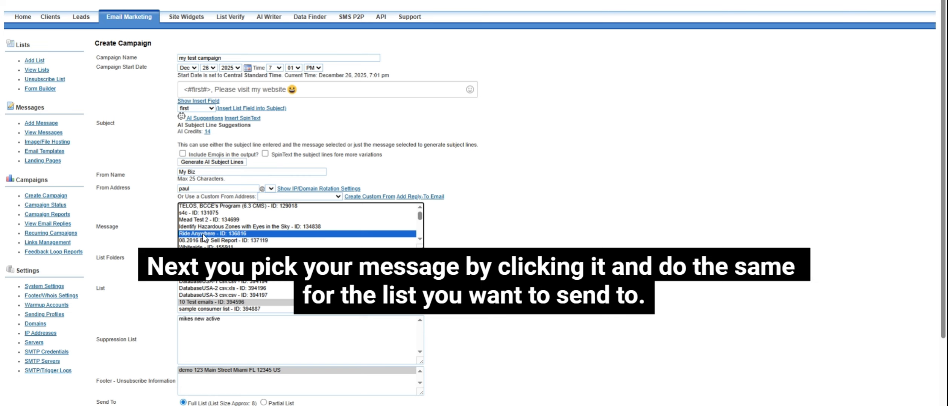
scroll(197, 260, down, 1)
drag(943, 188, 929, 245)
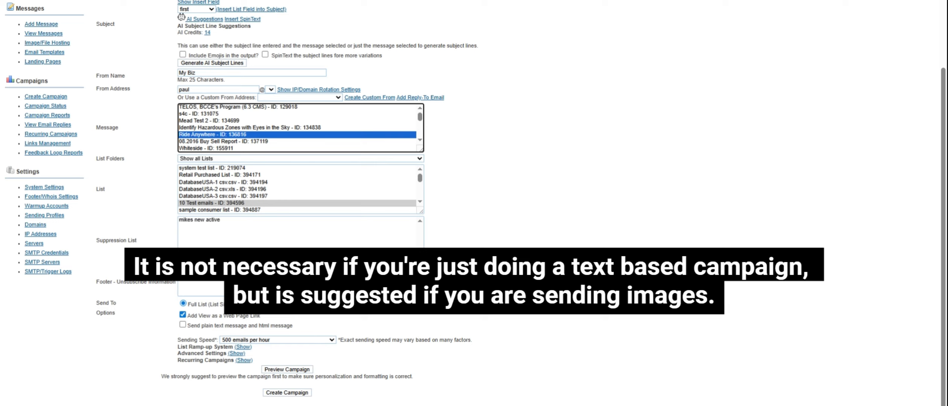
drag(261, 315, 191, 315)
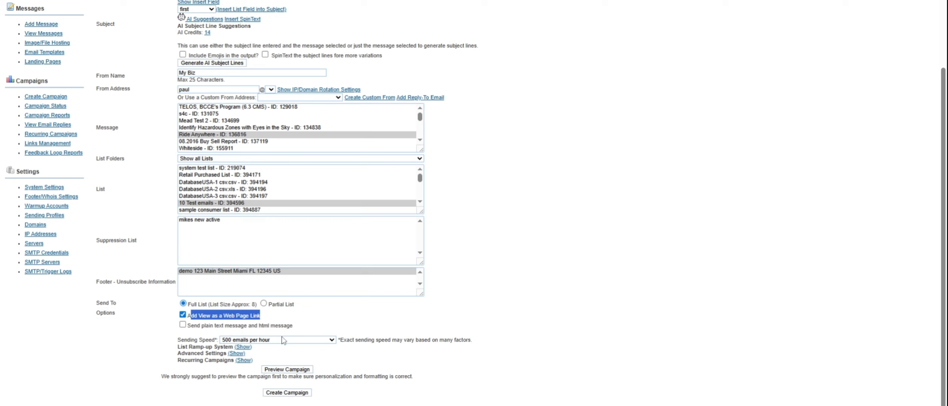
Set sending speed to 500 emails per hour and expand the Ramp-up System and Advanced Settings sections.
click(332, 341)
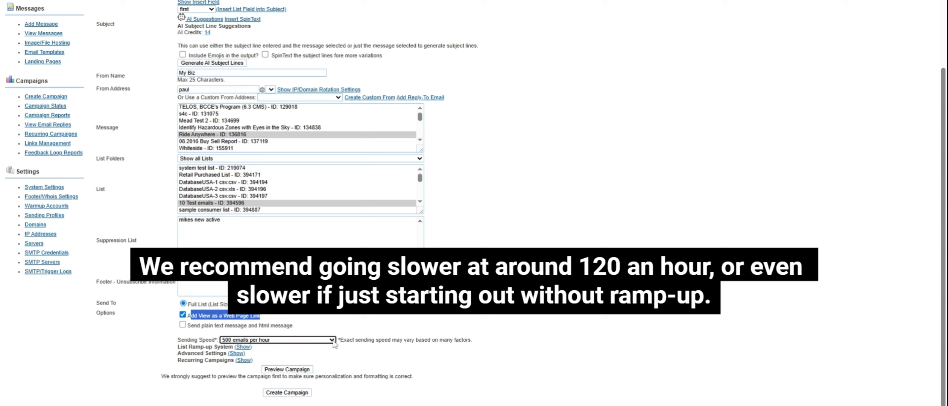
click(246, 347)
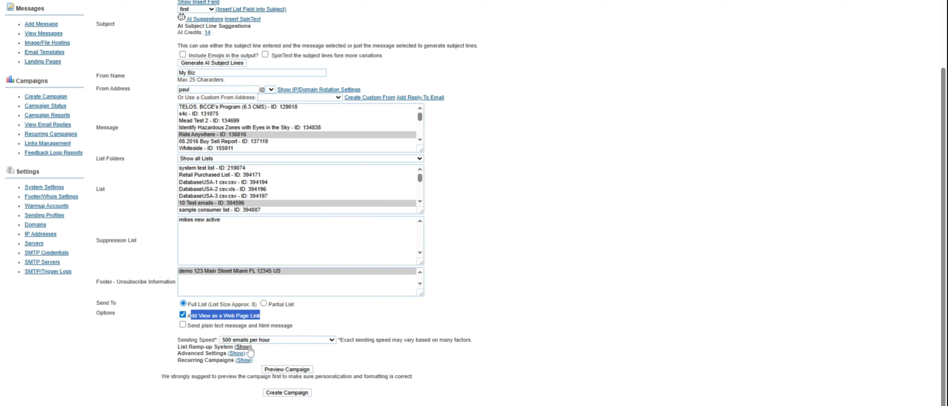
click(849, 300)
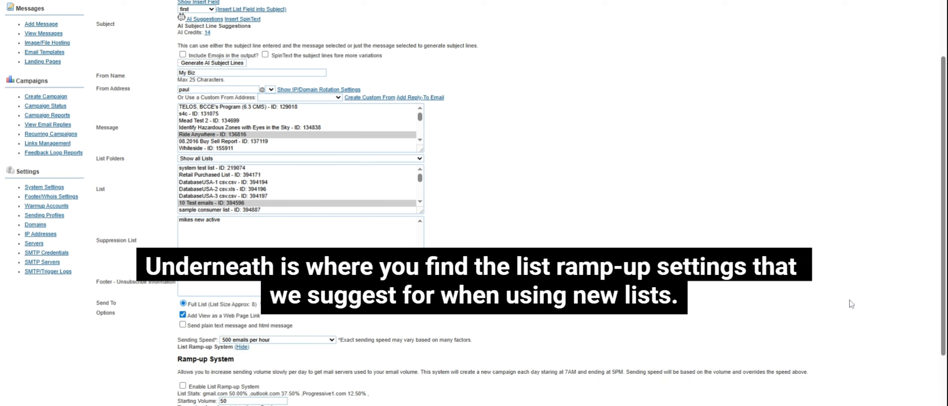
scroll(937, 286, down, 2)
scroll(936, 286, down, 1)
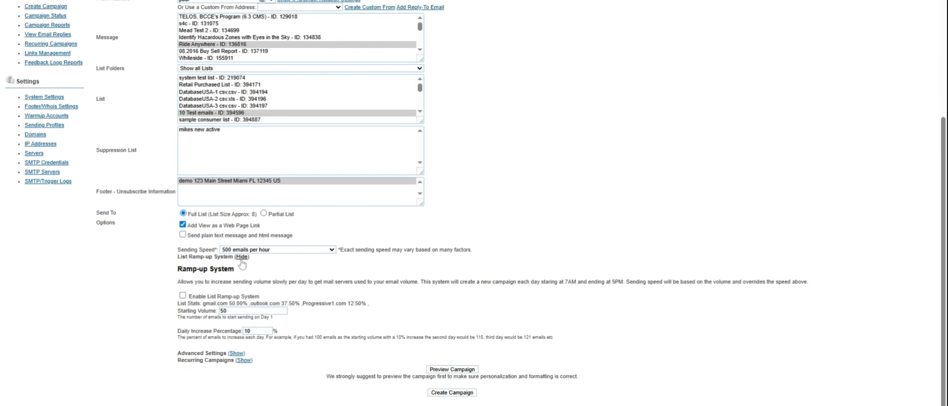
click(241, 354)
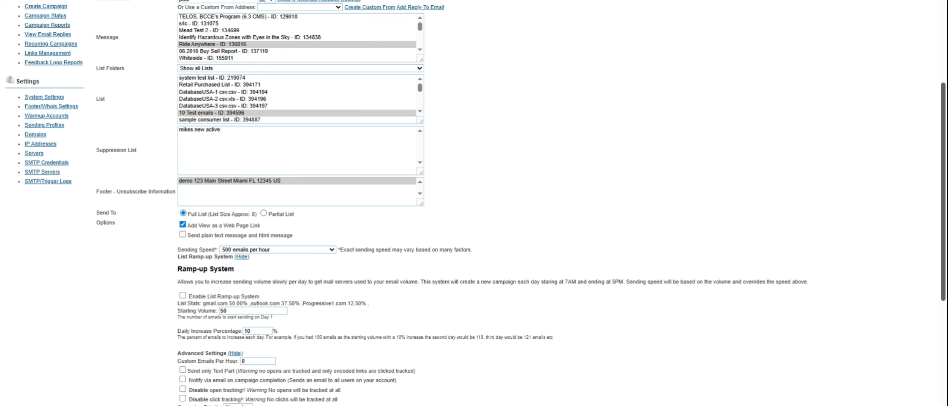
scroll(474, 203, down, 6)
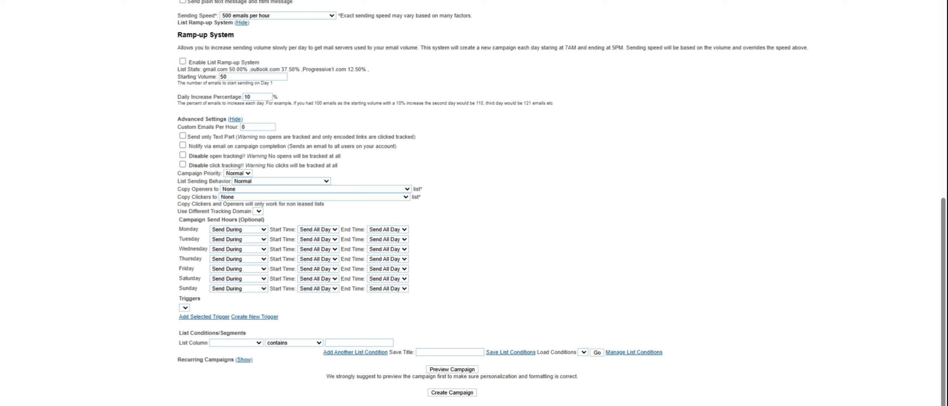
Add a list condition where 'first' equals a specific first name, and expand Recurring Campaigns.
click(240, 192)
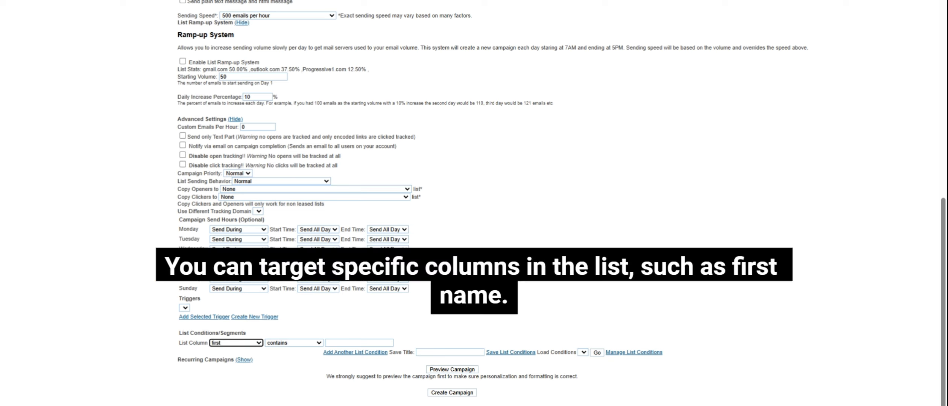
click(302, 343)
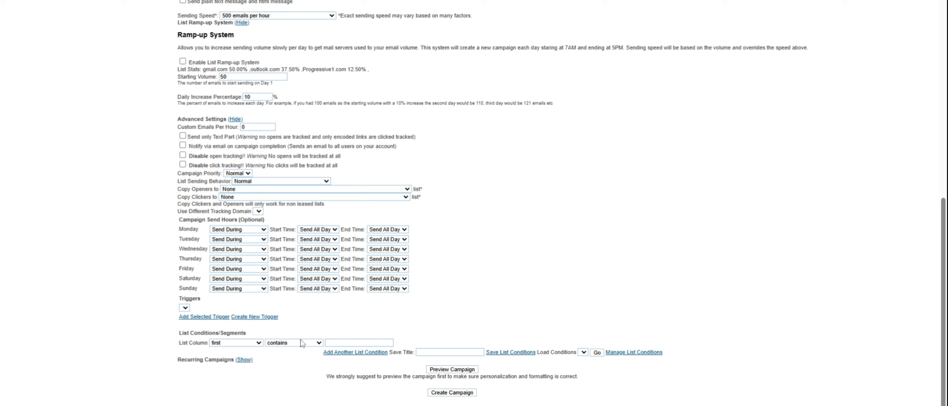
click(301, 343)
click(335, 342)
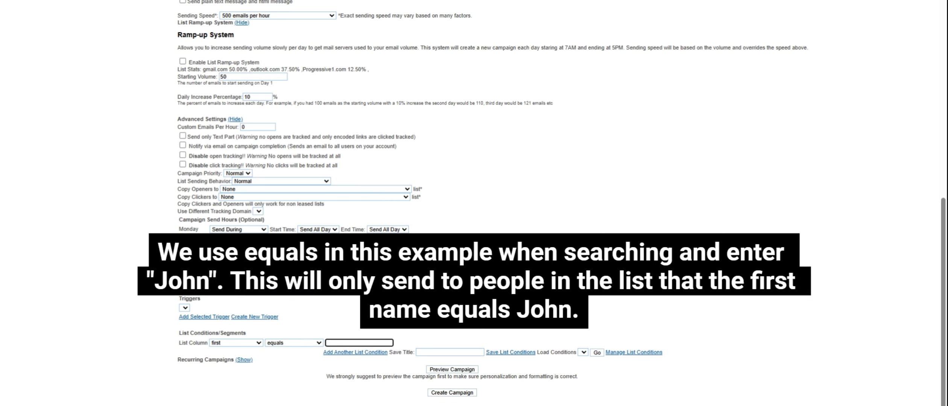
text(john)
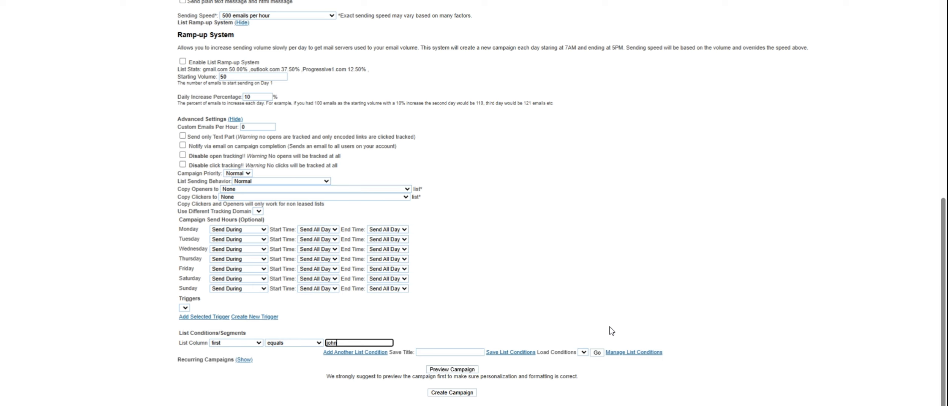
click(244, 359)
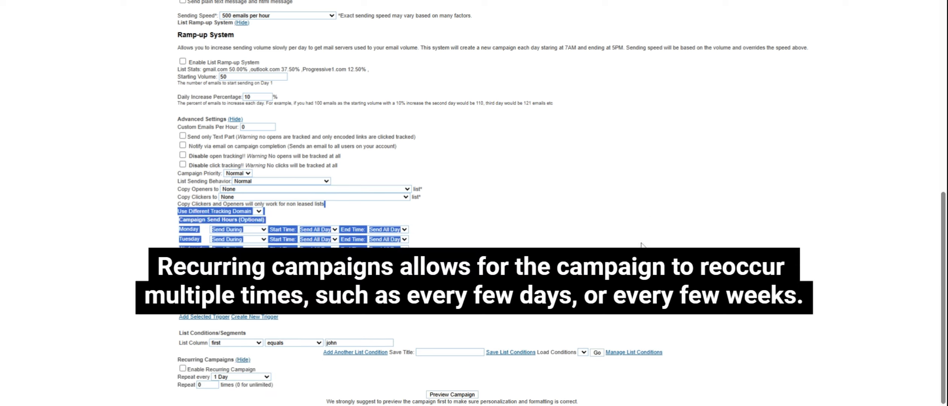
scroll(246, 367, down, 1)
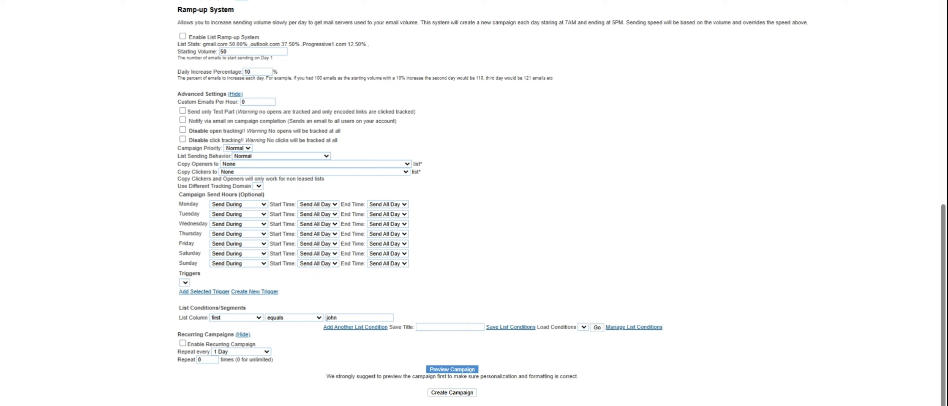
scroll(474, 203, up, 10)
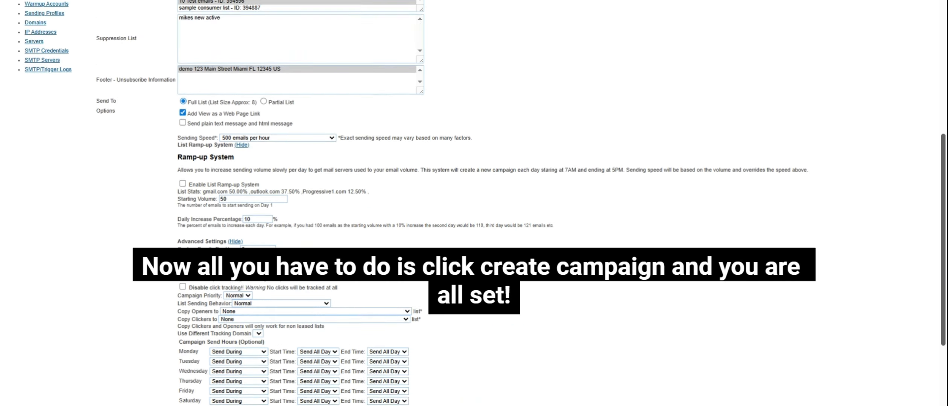
scroll(944, 186, down, 1)
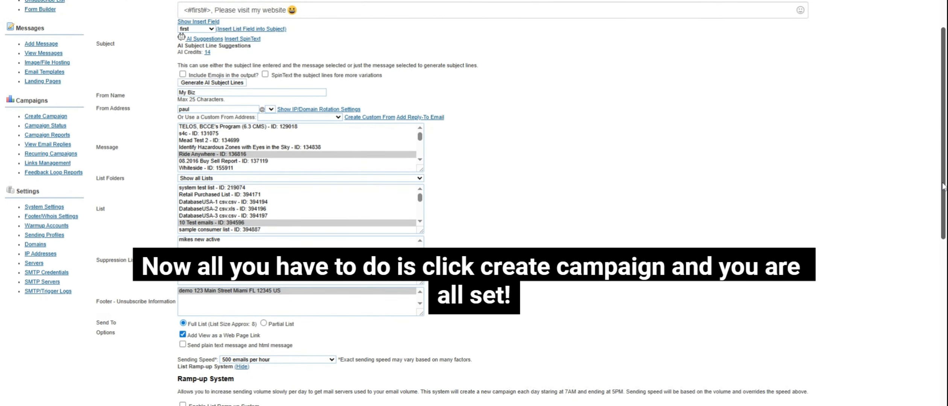
scroll(943, 187, up, 2)
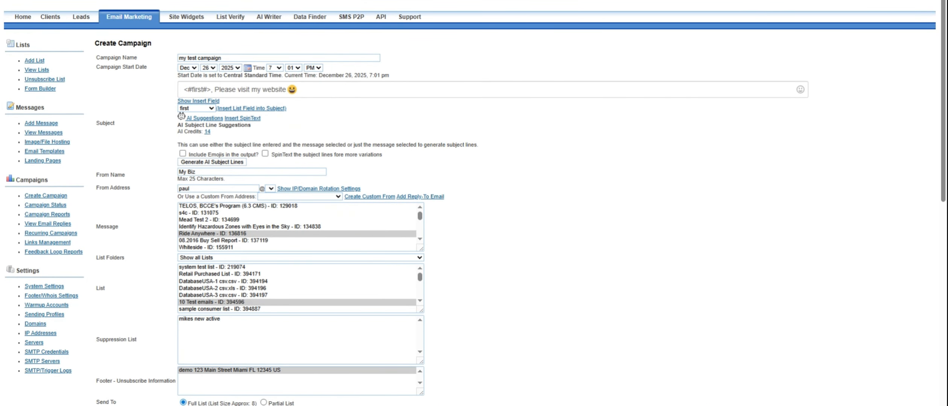